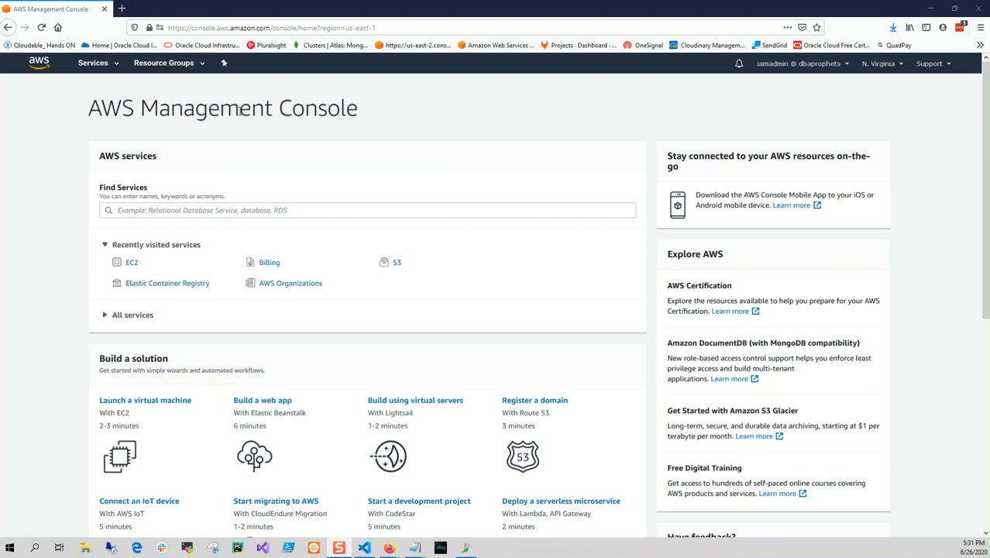
# Search the AWS services for "ec2" and open the EC2 dashboard.
pyautogui.scroll(-2, 309, 210)
pyautogui.scroll(2, 286, 218)
pyautogui.click(194, 211)
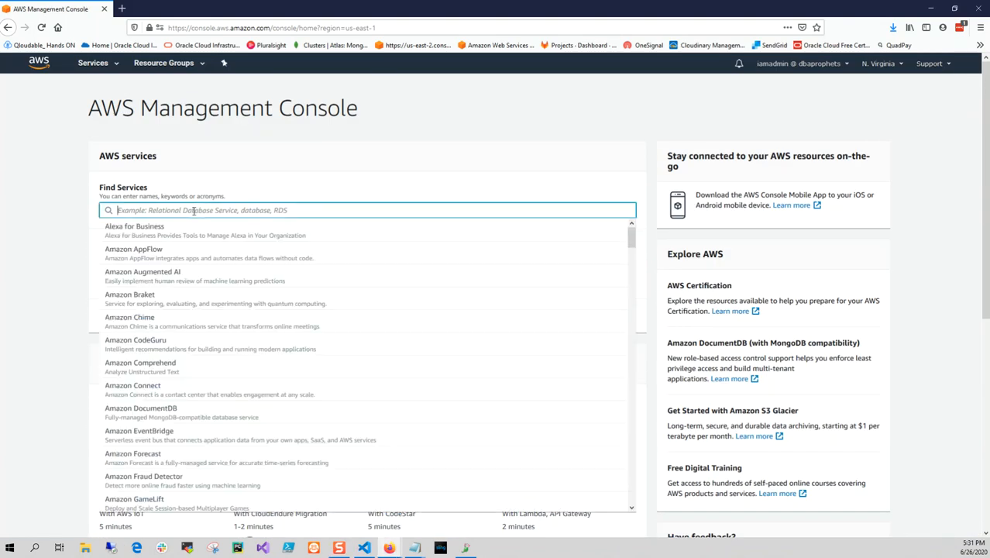
pyautogui.write('ec')
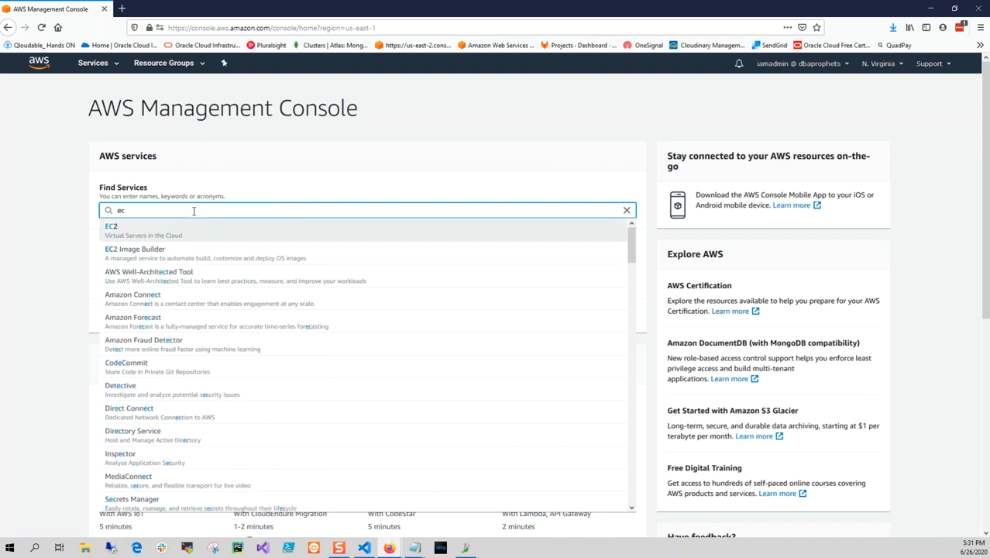
pyautogui.write('2')
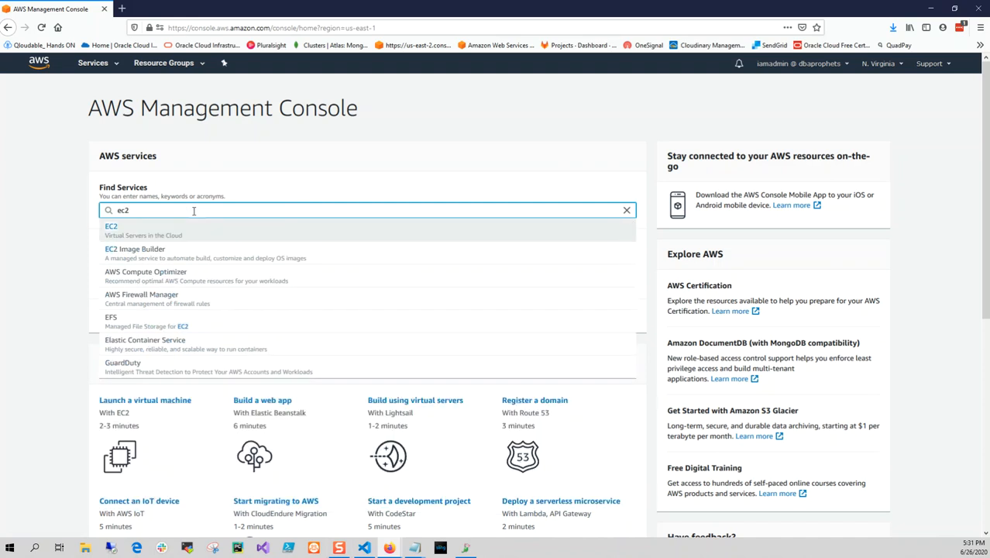
pyautogui.click(156, 231)
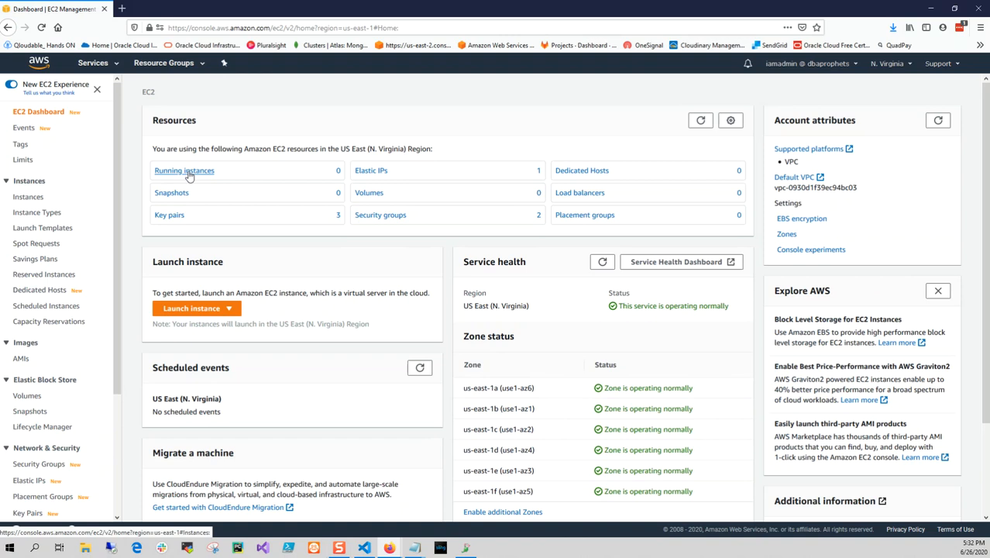
# Start launching an instance, limit the images to free tier only, and choose the Ubuntu Server 18.04 LTS (HVM), SSD Volume Type image.
pyautogui.click(205, 310)
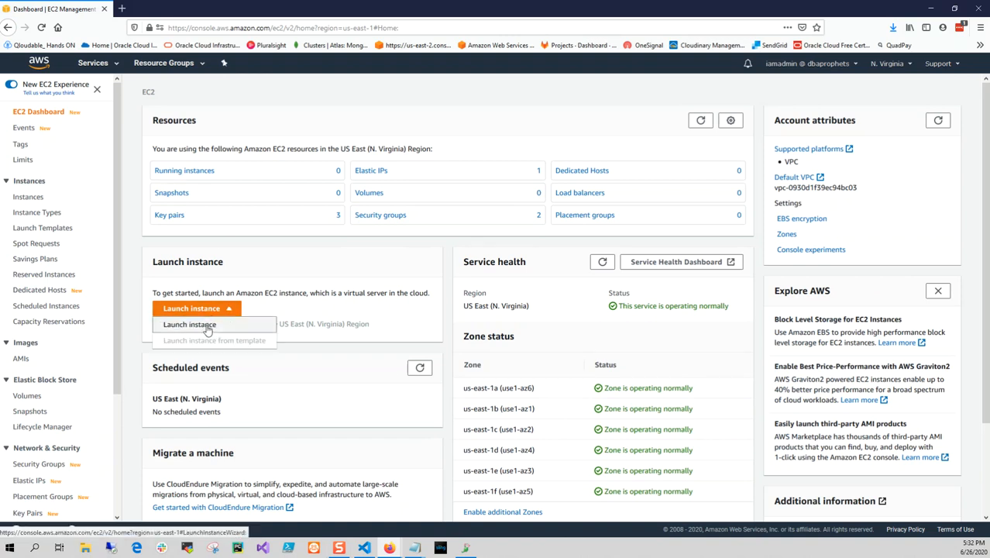
pyautogui.click(207, 329)
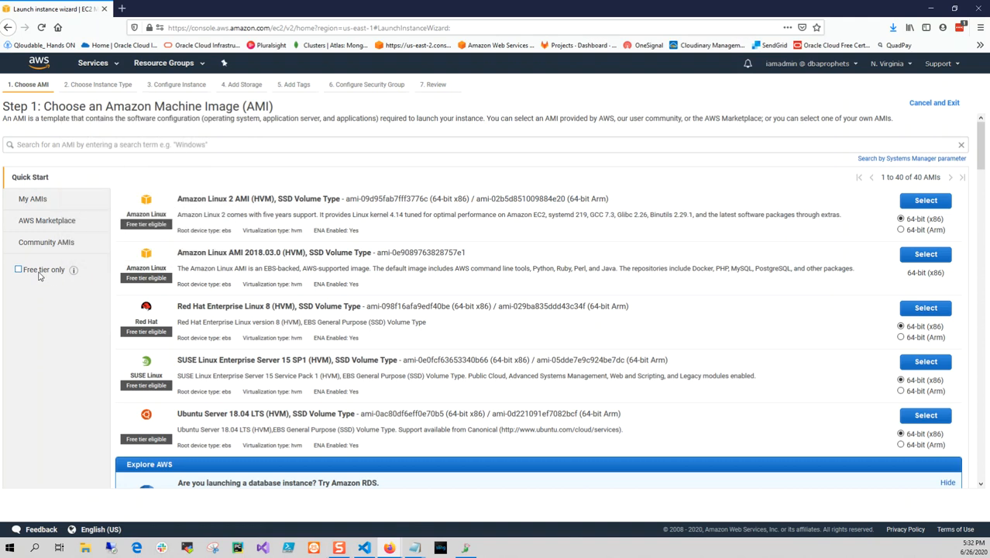
pyautogui.click(40, 273)
pyautogui.scroll(-1, 370, 308)
pyautogui.scroll(-2, 370, 307)
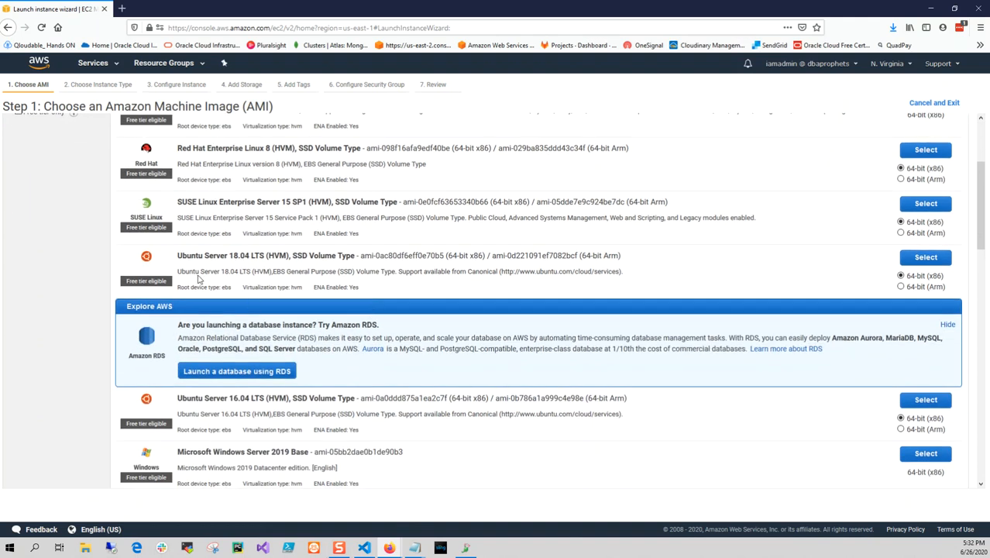
pyautogui.moveTo(182, 257); pyautogui.dragTo(312, 257)
pyautogui.click(312, 258)
pyautogui.click(926, 257)
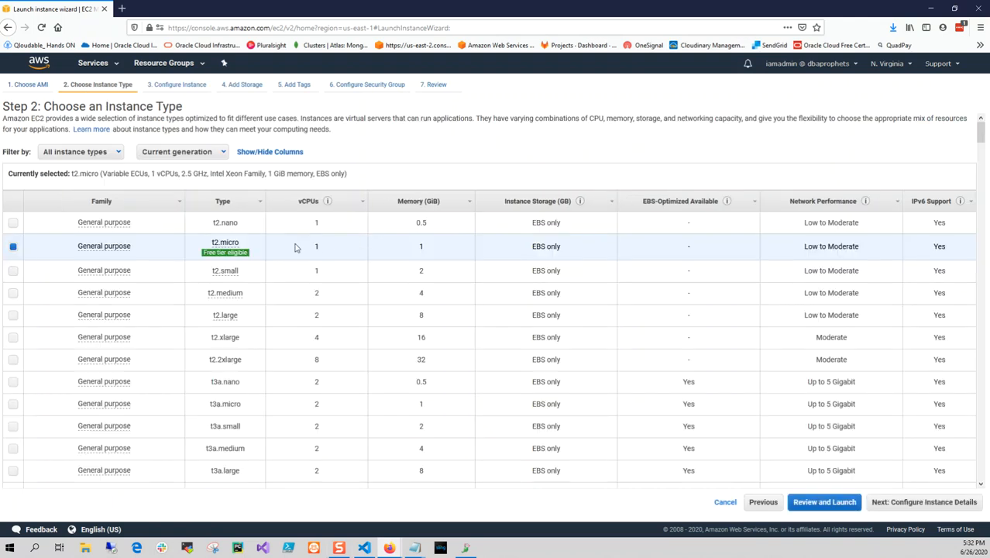
# Keep the t2.micro instance type and the default instance details and storage, and proceed to the tags.
pyautogui.moveTo(228, 252)
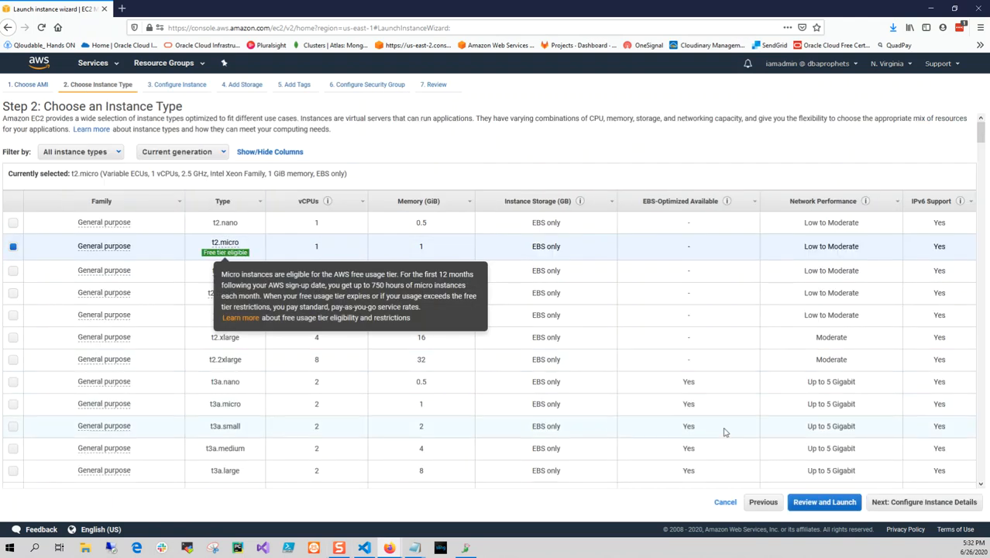
pyautogui.click(935, 508)
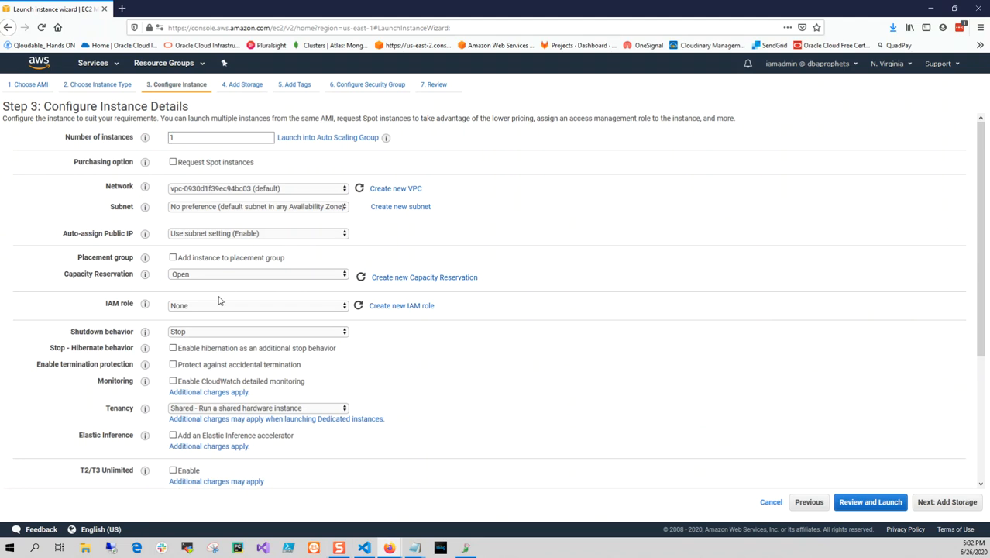
pyautogui.click(941, 502)
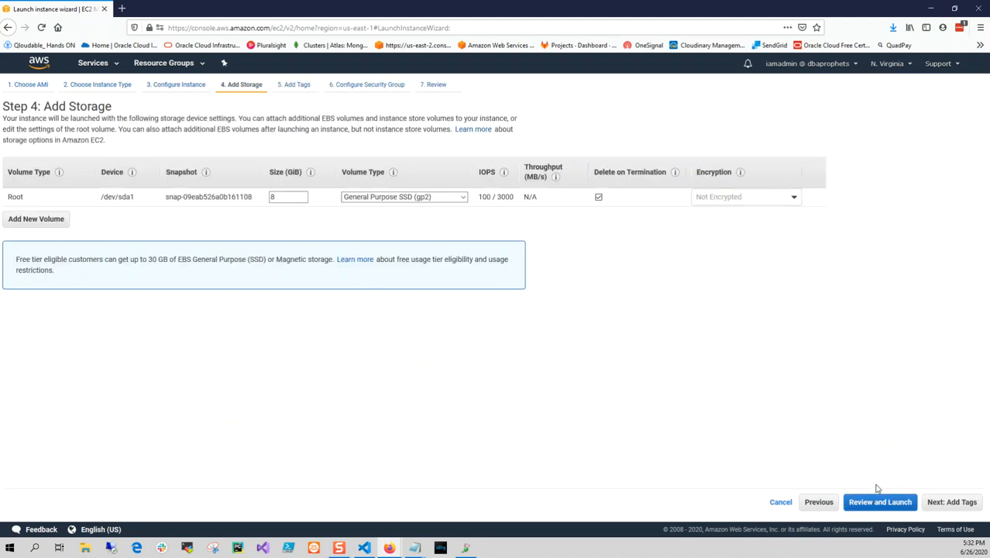
pyautogui.click(954, 503)
# Add a tag to the instance with the key Name and the value Jenkins.
pyautogui.click(28, 247)
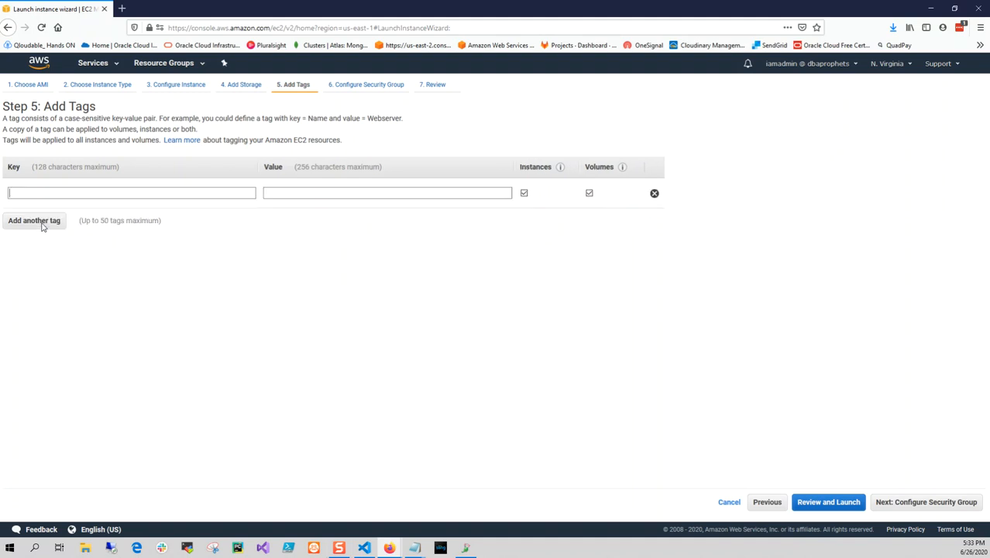
pyautogui.write('Nm')
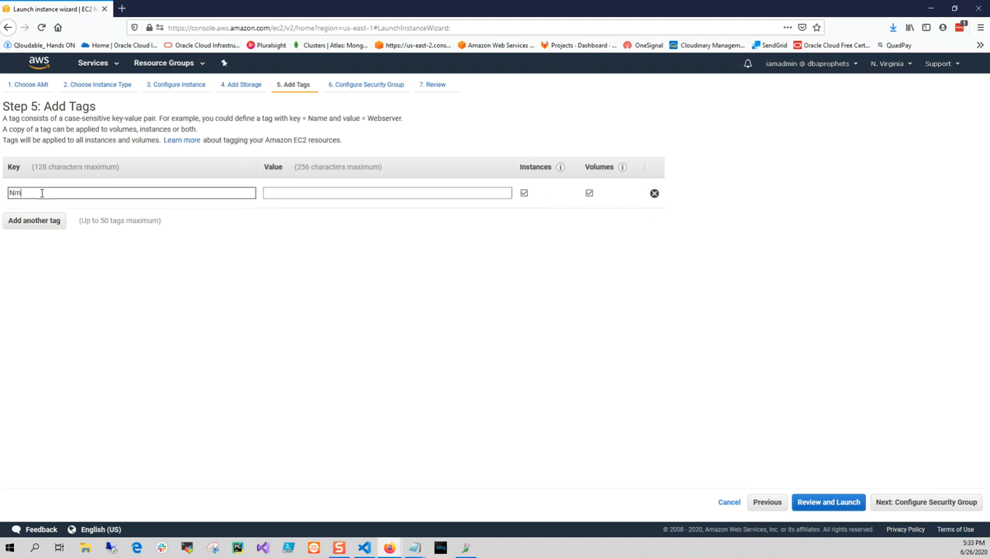
pyautogui.press('BackSpace')
pyautogui.write('ame')
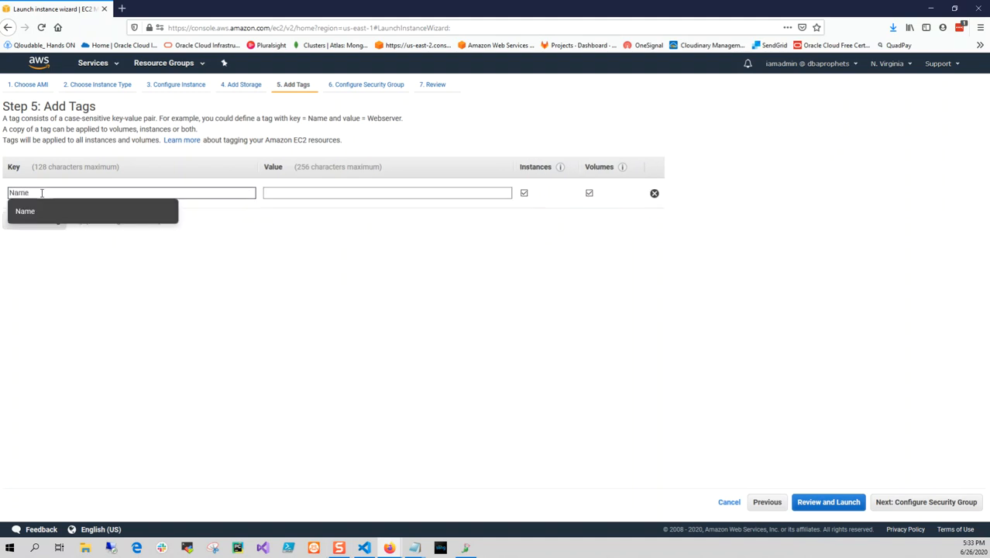
pyautogui.press('Tab')
pyautogui.write('Jen')
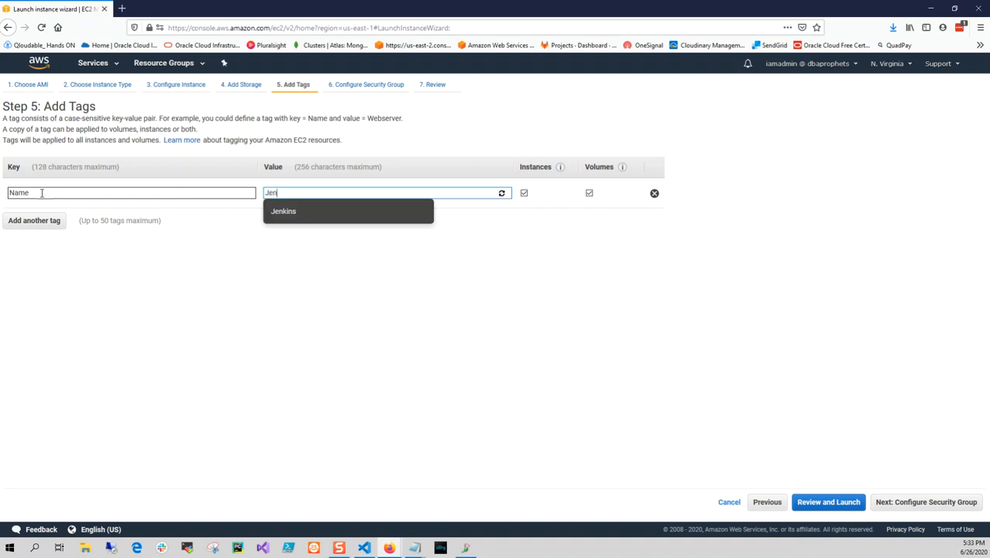
pyautogui.write('kins')
pyautogui.click(281, 213)
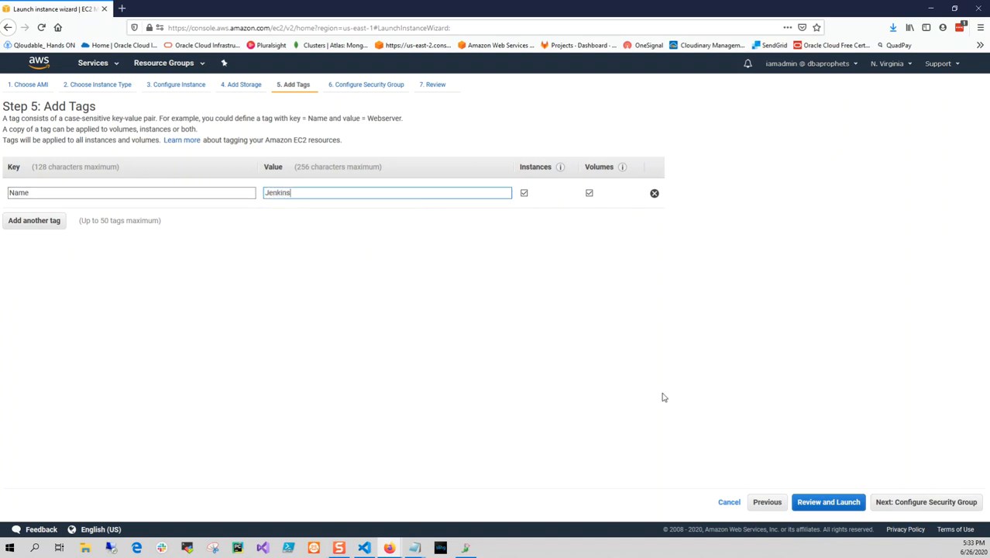
# Assign the existing security group SG to the instance and check the port ranges in its inbound rules.
pyautogui.click(910, 501)
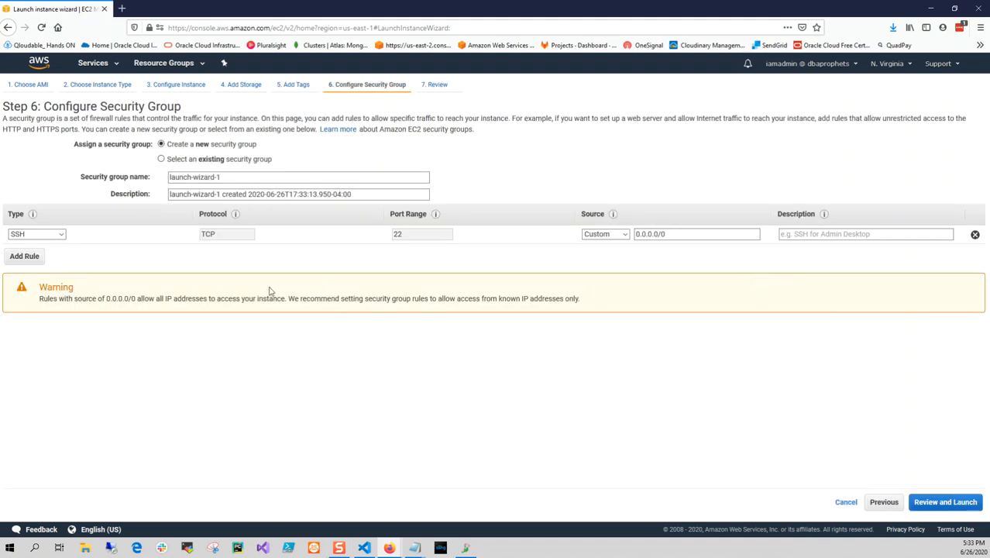
pyautogui.click(161, 159)
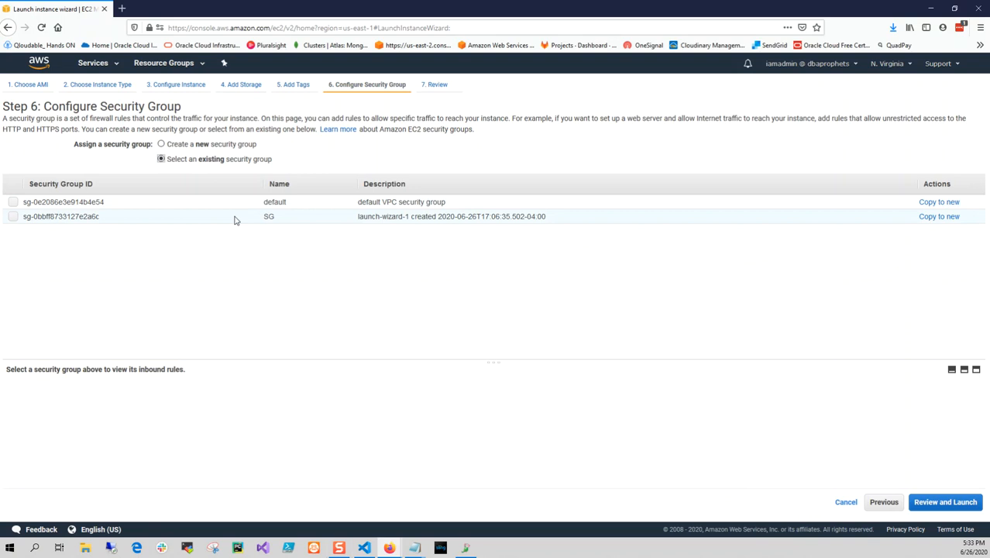
pyautogui.click(130, 220)
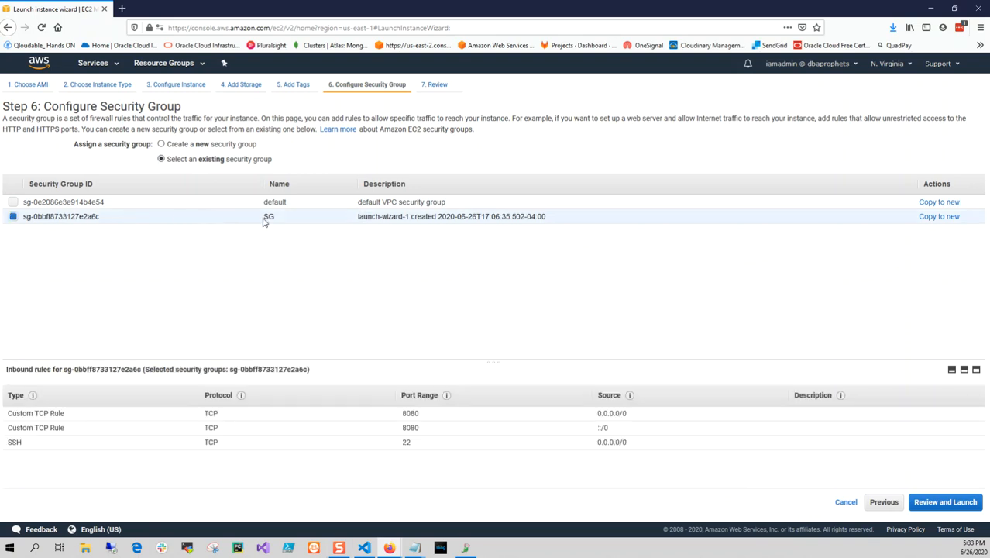
pyautogui.moveTo(395, 432); pyautogui.dragTo(419, 431)
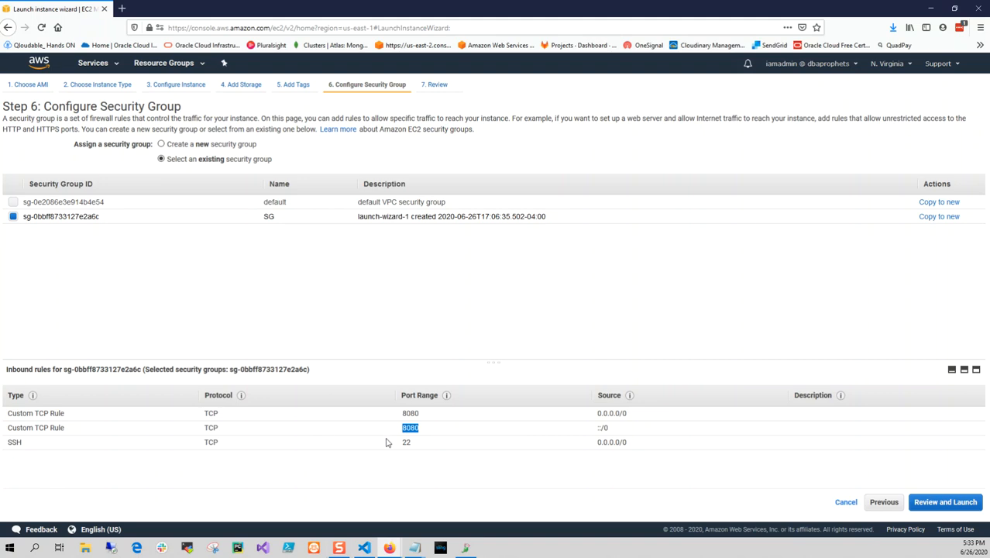
pyautogui.moveTo(401, 442); pyautogui.dragTo(416, 448)
pyautogui.click(460, 313)
# Review the configuration and launch the instance with the existing Docker key pair, acknowledging access to its private key file.
pyautogui.click(944, 503)
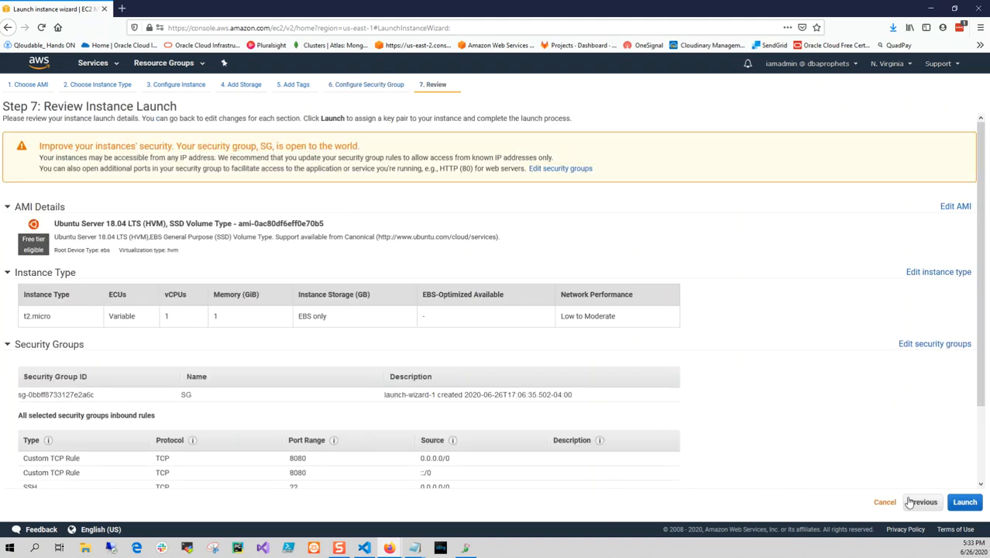
pyautogui.click(963, 502)
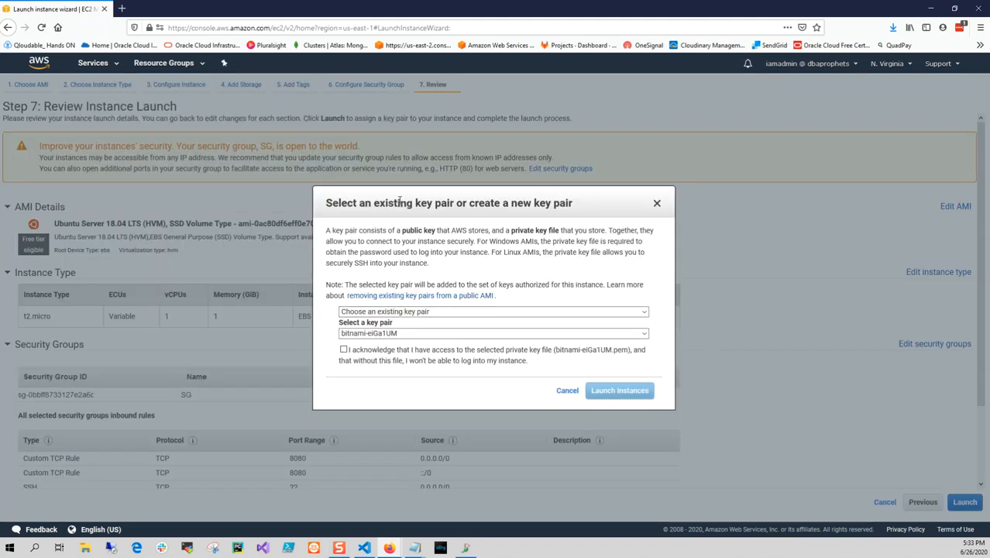
pyautogui.moveTo(327, 203); pyautogui.dragTo(350, 184)
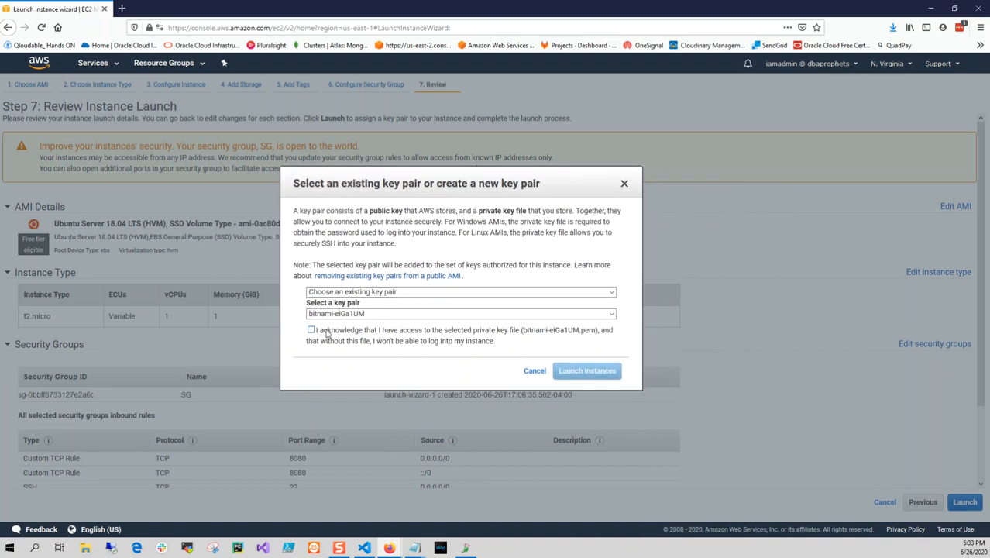
pyautogui.click(363, 314)
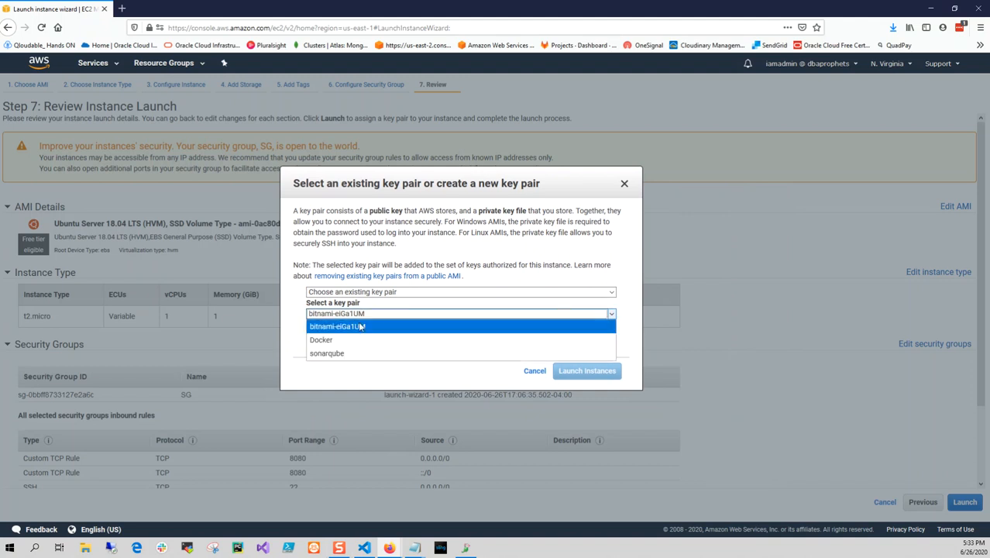
pyautogui.click(345, 346)
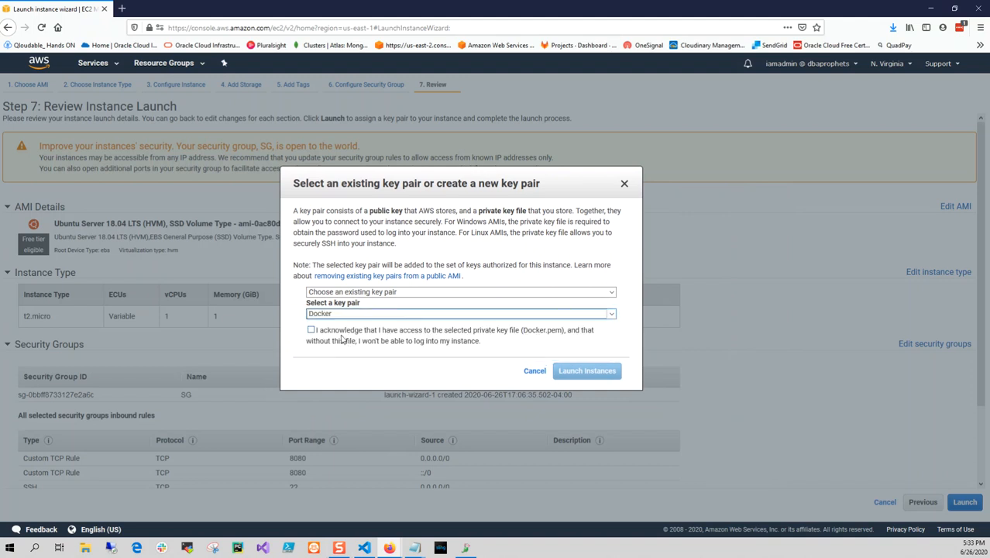
pyautogui.click(312, 331)
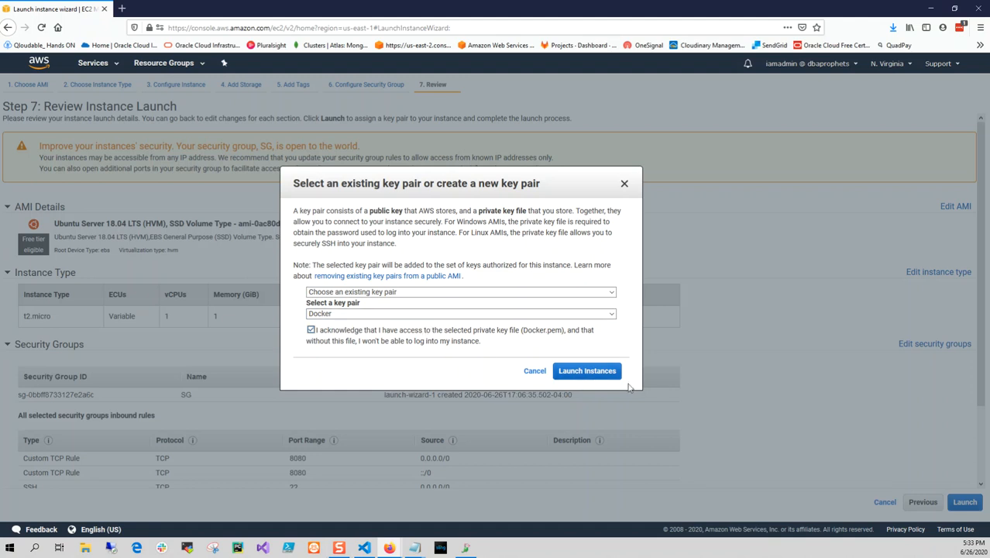
pyautogui.click(593, 376)
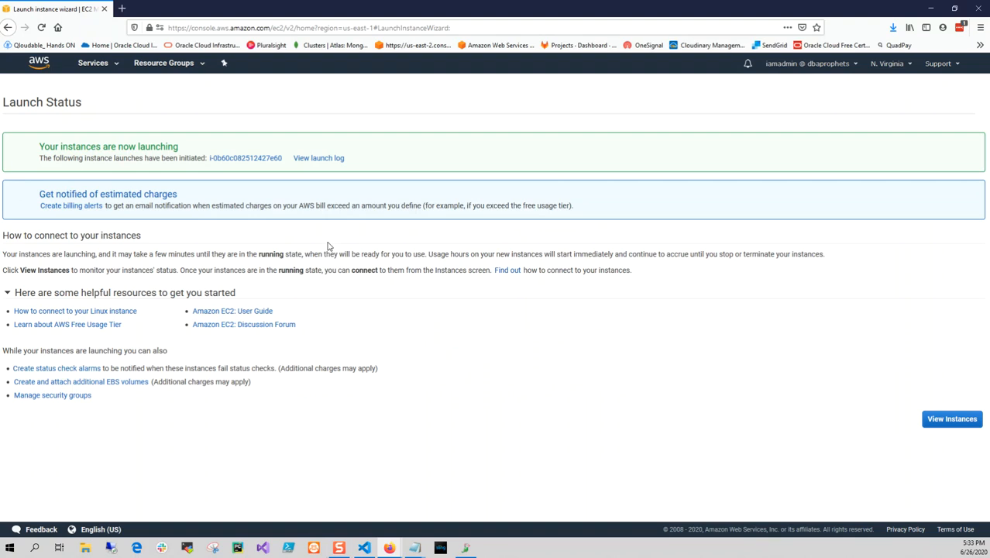
# Open the launched instance in the instances list, look through its description, refresh its state, and enlarge the details area.
pyautogui.click(269, 158)
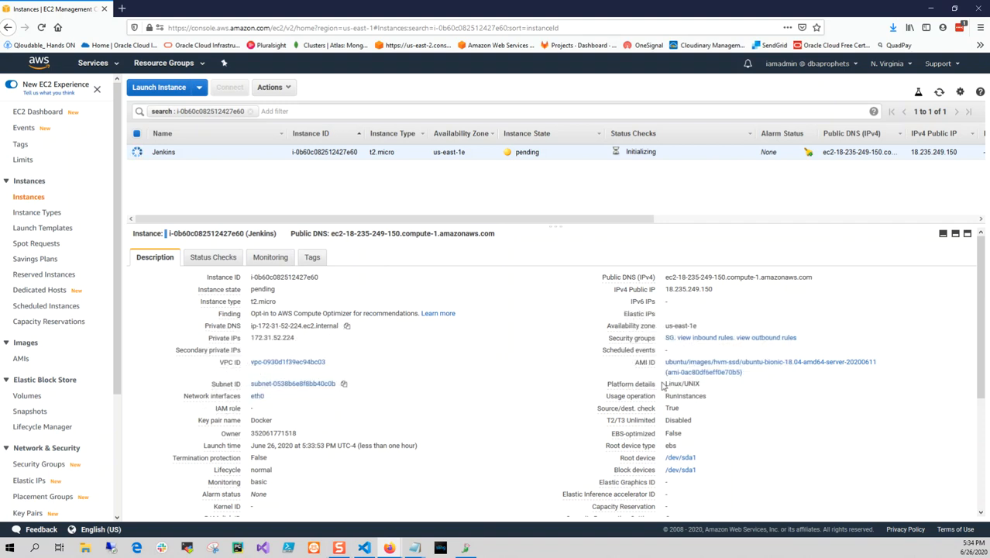
pyautogui.scroll(-5, 518, 402)
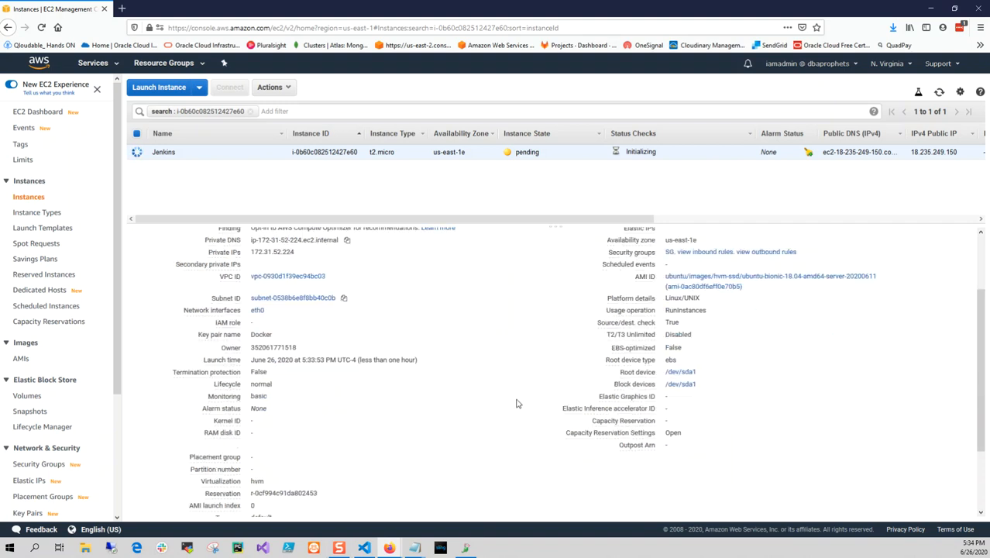
pyautogui.scroll(5, 518, 402)
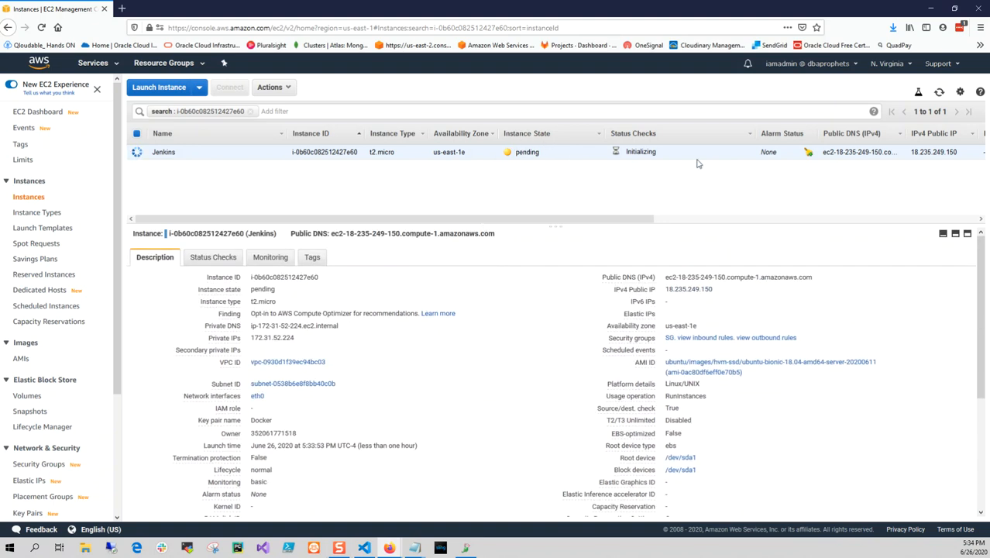
pyautogui.click(939, 92)
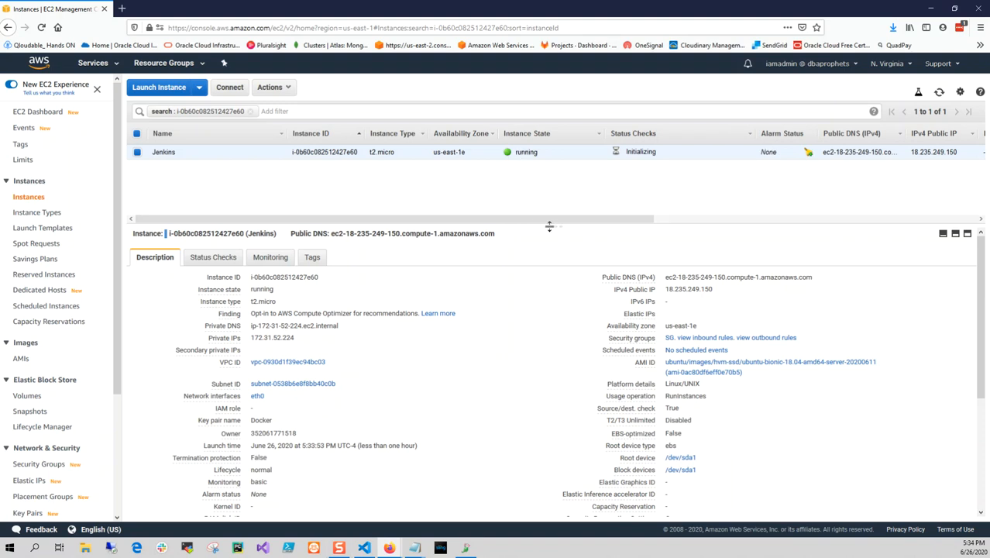
pyautogui.moveTo(560, 232); pyautogui.dragTo(555, 199)
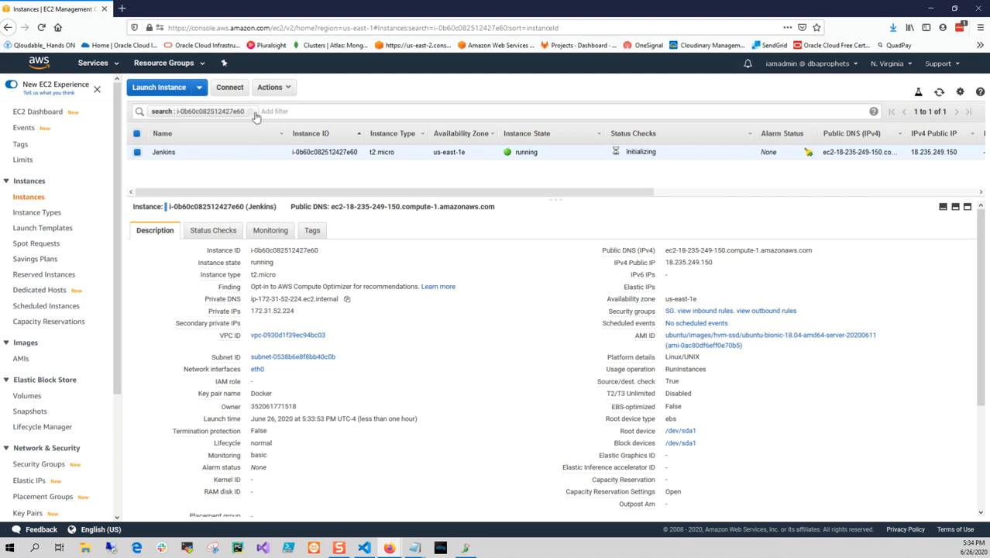
# Show the connection instructions for the Jenkins instance and copy the example ssh command that uses Docker.pem.
pyautogui.click(232, 88)
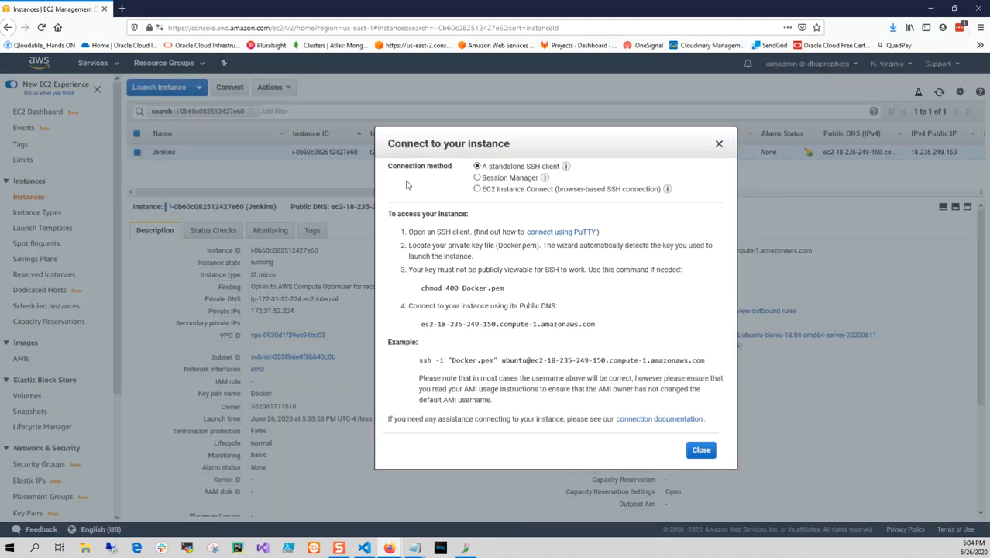
pyautogui.tripleClick(450, 360)
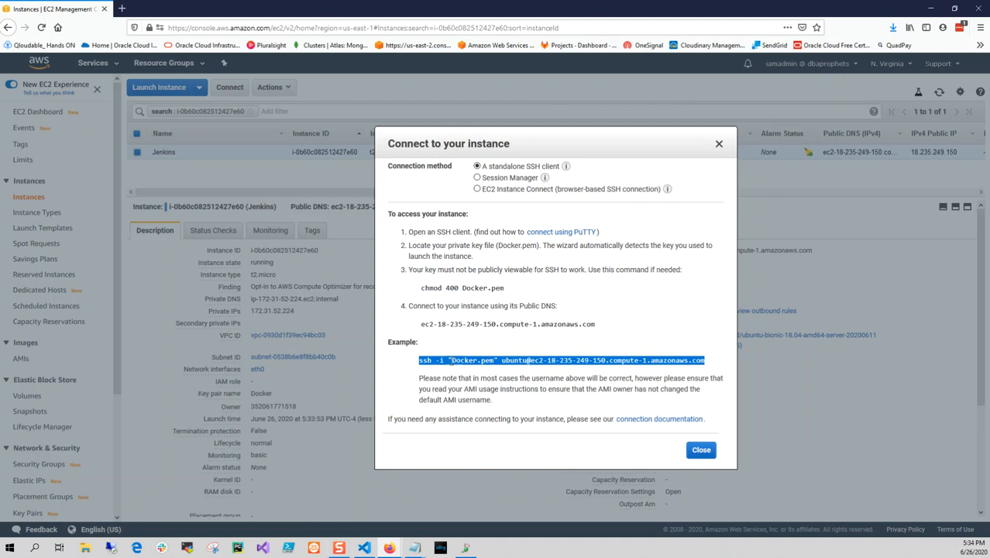
pyautogui.rightClick(450, 360)
pyautogui.click(466, 369)
pyautogui.click(468, 362)
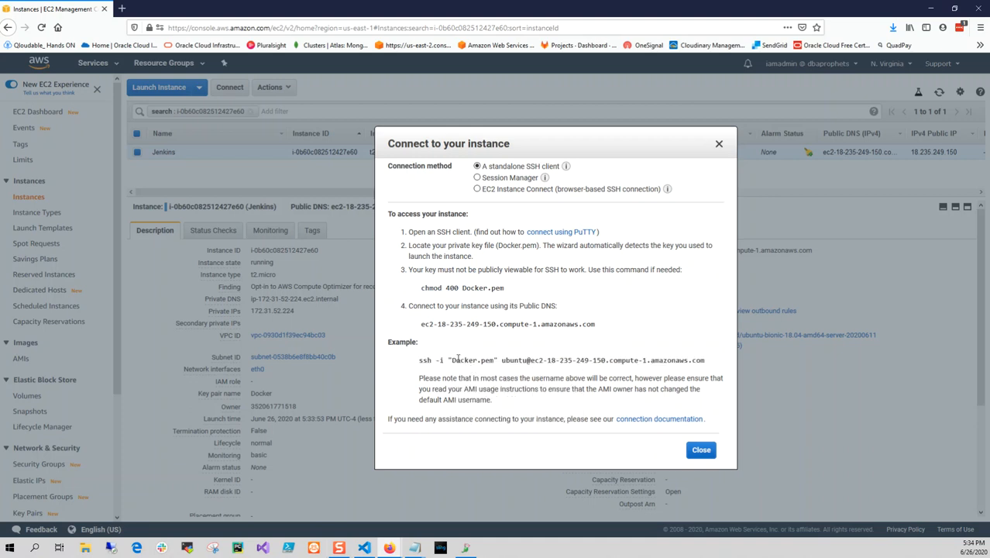
# Close the connection instructions, switch to the Visual Studio Code terminal, and change to the Downloads directory.
pyautogui.moveTo(452, 359); pyautogui.dragTo(496, 361)
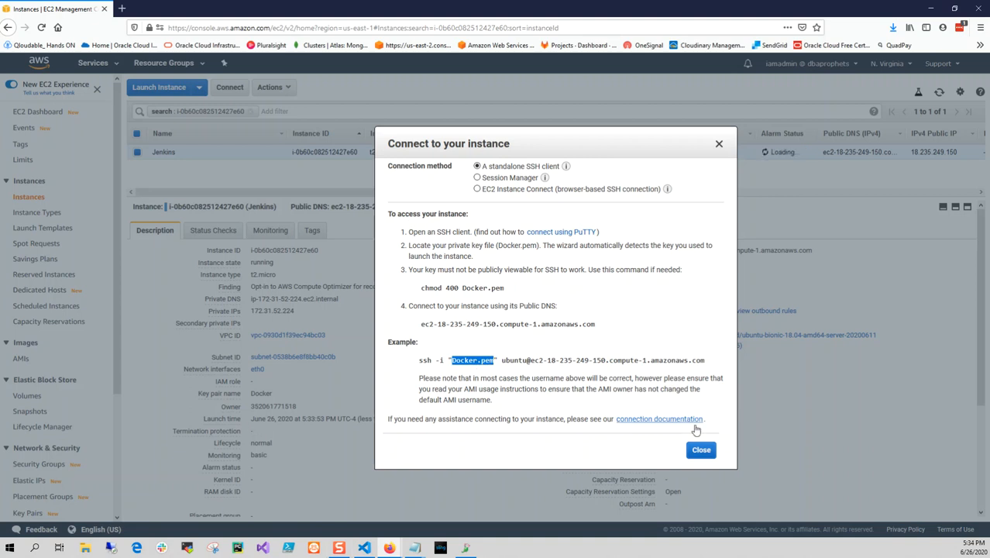
pyautogui.click(702, 449)
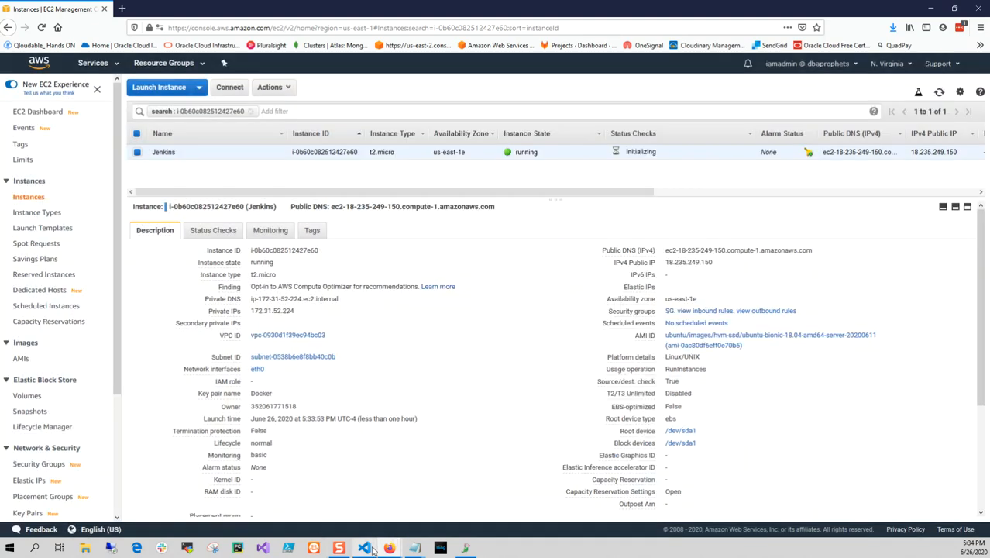
pyautogui.click(364, 548)
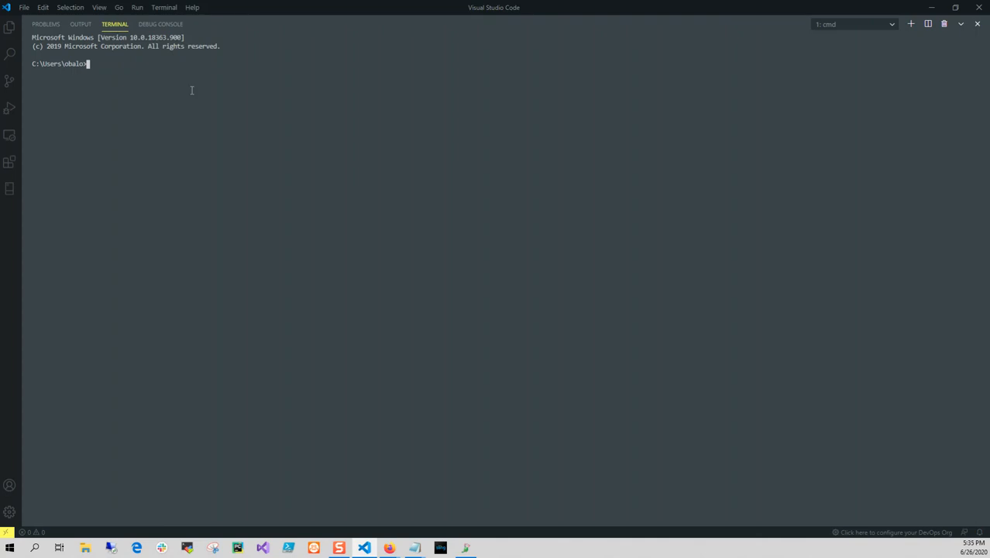
pyautogui.write('cd Documents')
pyautogui.press('Tab')
pyautogui.press('Return')
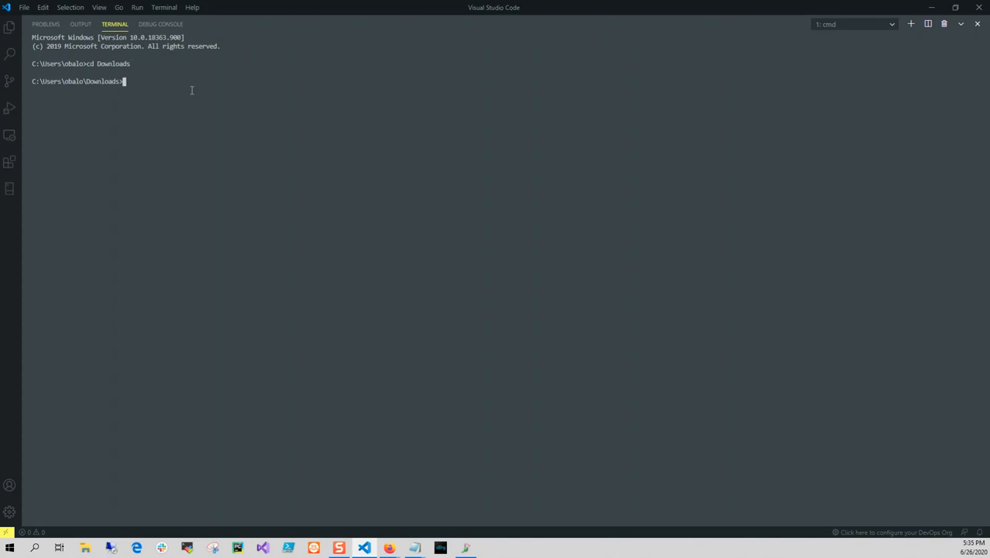
# Try to connect to the instance from Downloads with the copied ssh command, answering yes to continue connecting to the host.
pyautogui.hotkey('ctrl', 'v')
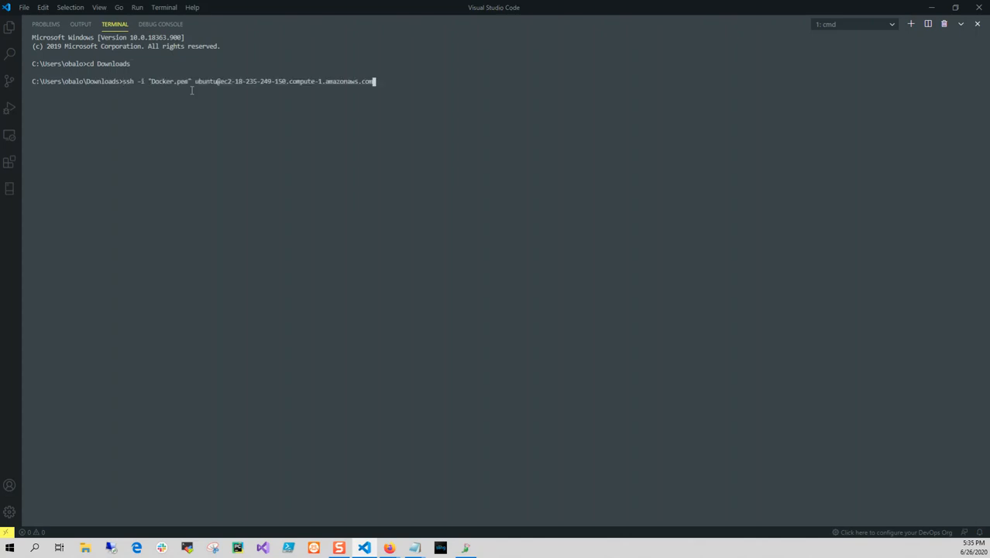
pyautogui.press('Return')
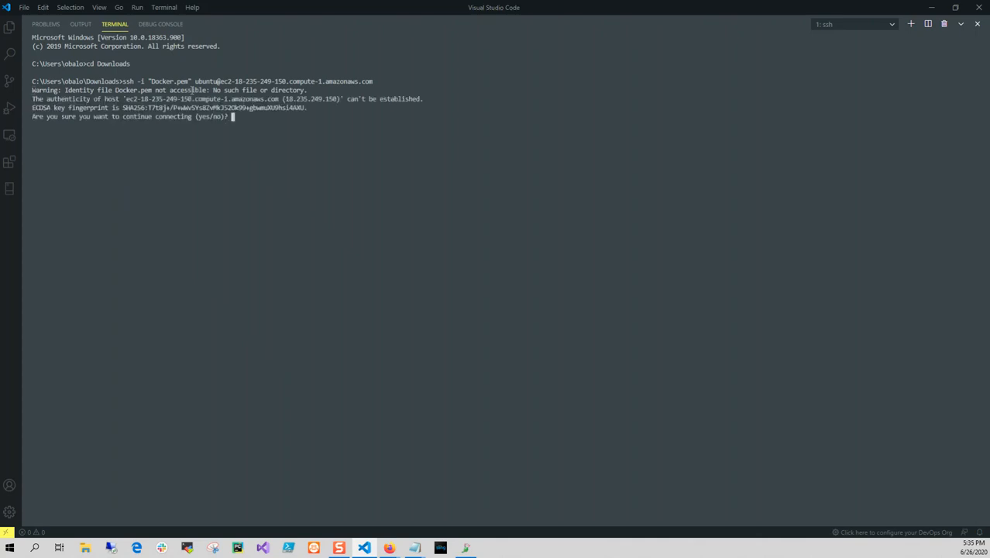
pyautogui.write('yes')
pyautogui.press('Return')
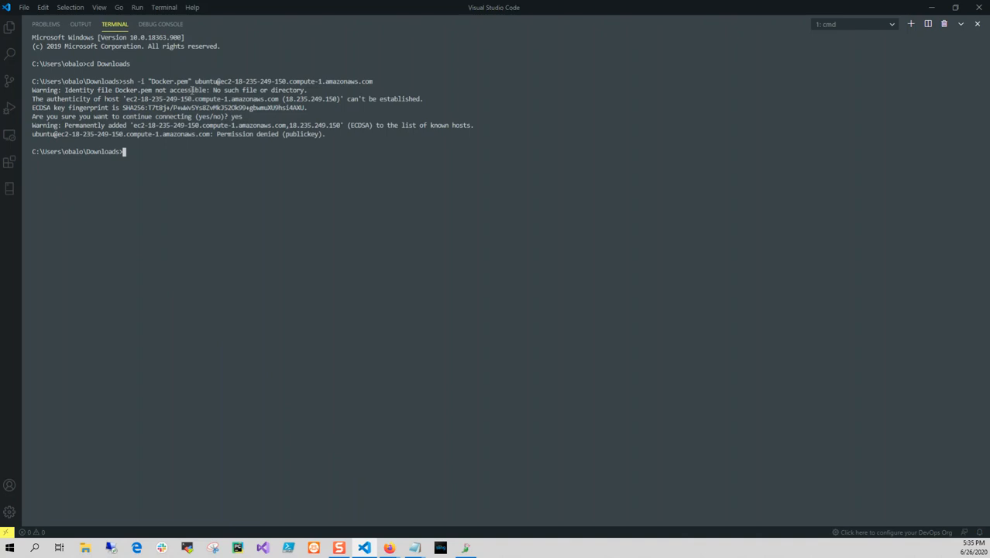
# Go up to the parent directory with cd .. and rerun the earlier ssh command that uses Docker.pem.
pyautogui.write('cd ..')
pyautogui.press('Return')
pyautogui.write('cd')
pyautogui.press('BackSpace')
pyautogui.press('BackSpace')
pyautogui.press('Up')
pyautogui.press('Up')
pyautogui.press('Return')
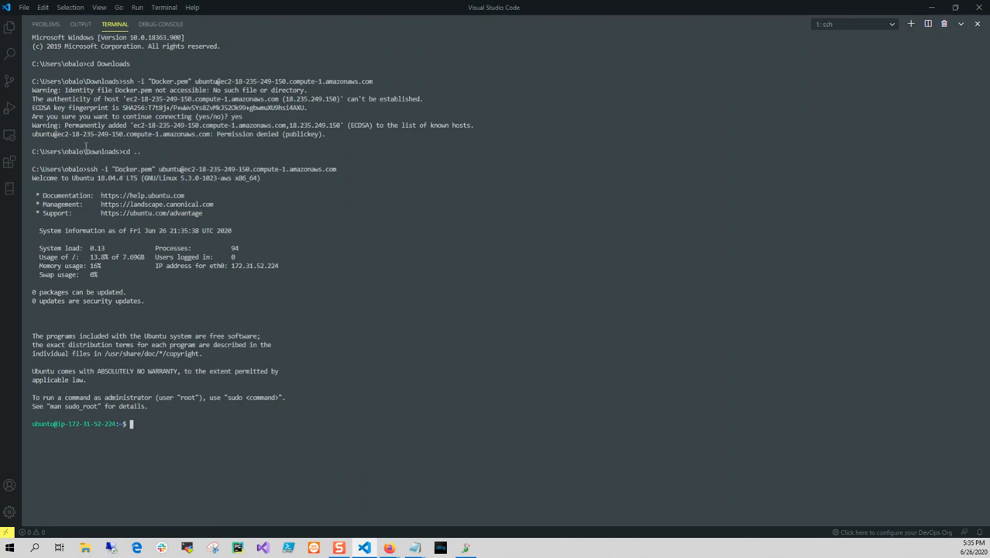
# Clear the output of the remote Ubuntu session in the terminal with the clear command.
pyautogui.moveTo(86, 151); pyautogui.dragTo(120, 152)
pyautogui.moveTo(68, 153); pyautogui.dragTo(86, 160)
pyautogui.click(164, 434)
pyautogui.write('cls')
pyautogui.press('Return')
pyautogui.write('clear')
pyautogui.press('Return')
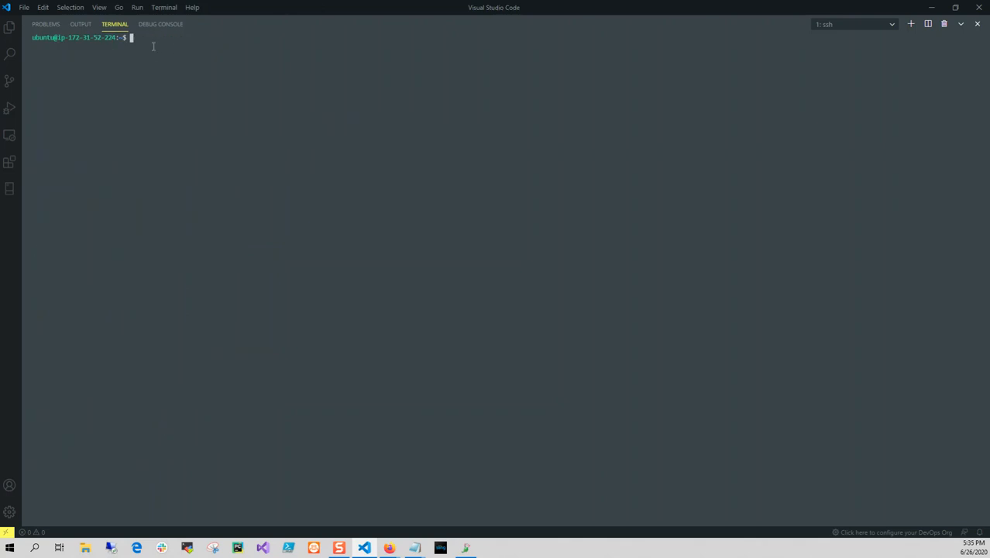
pyautogui.moveTo(148, 37); pyautogui.dragTo(35, 38)
pyautogui.click(179, 96)
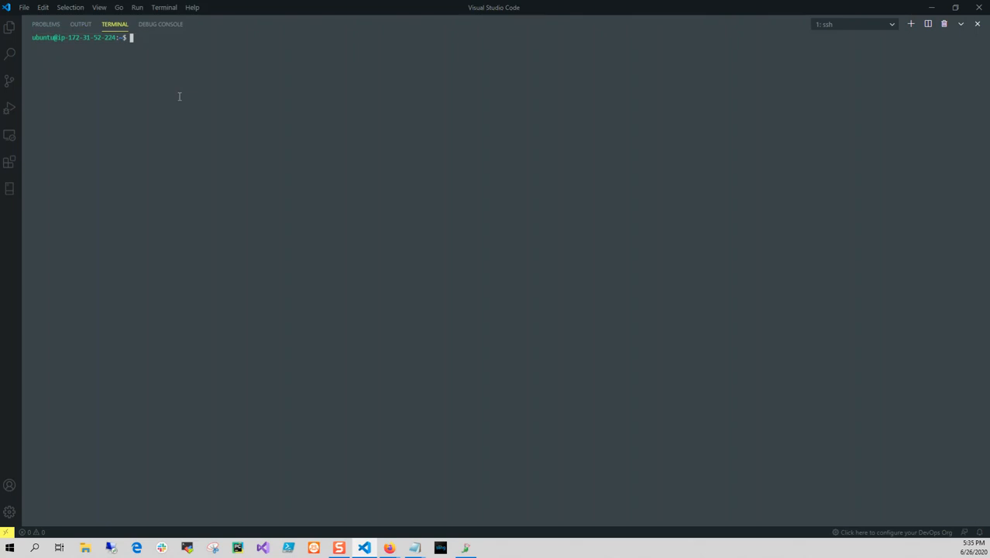